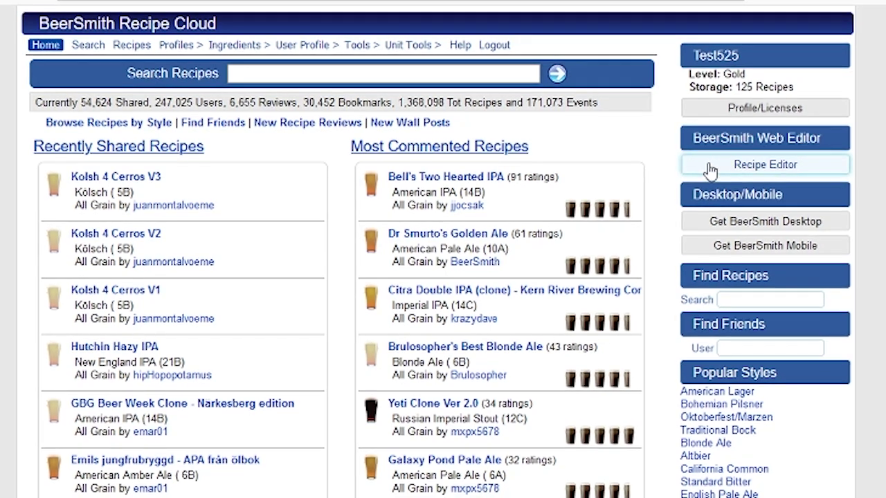
Step: Open the web Recipe Editor and expand the Profiles and Ingredients sidebar categories
click(709, 168)
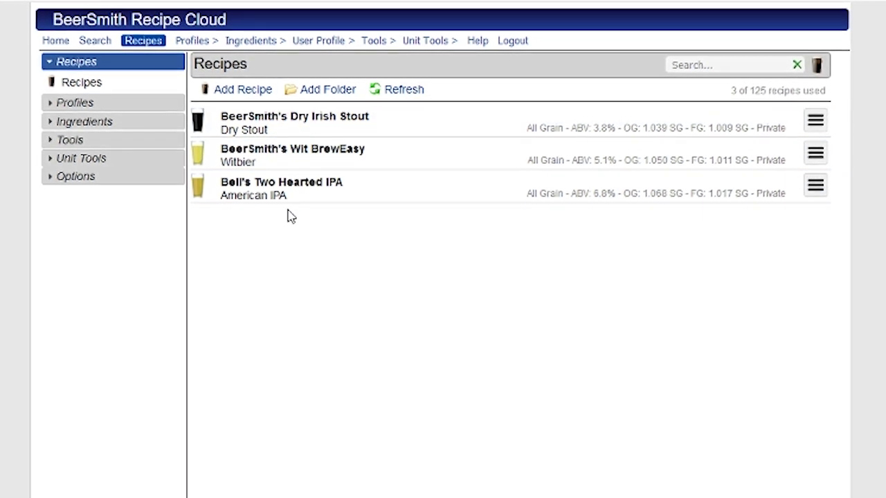
click(76, 101)
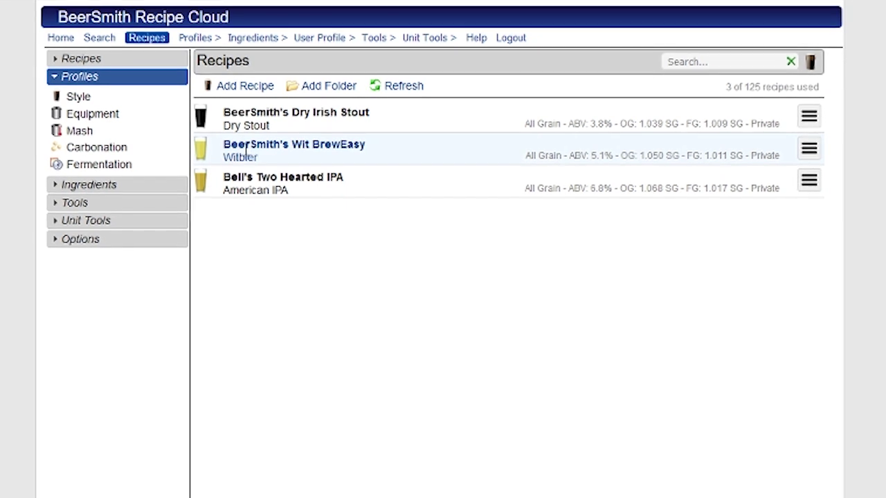
click(119, 187)
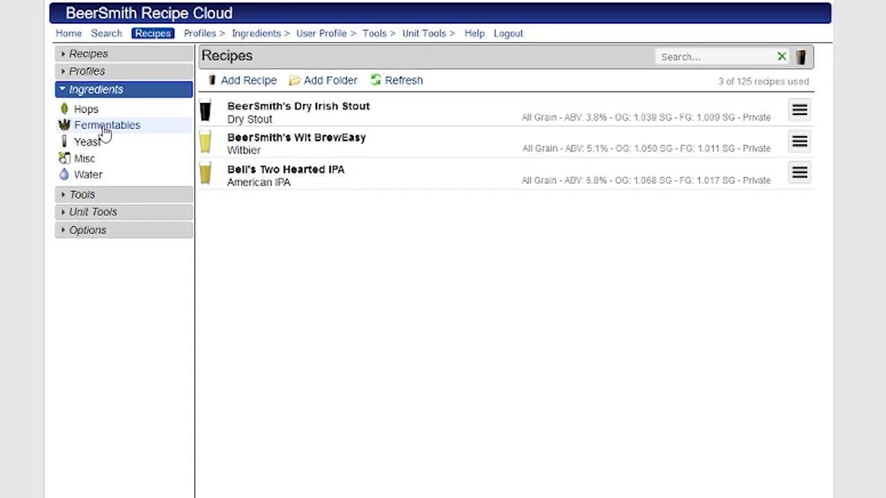
Step: Show the Fermentables list and browse its preloaded malts, extracts, juices and honeys
click(104, 127)
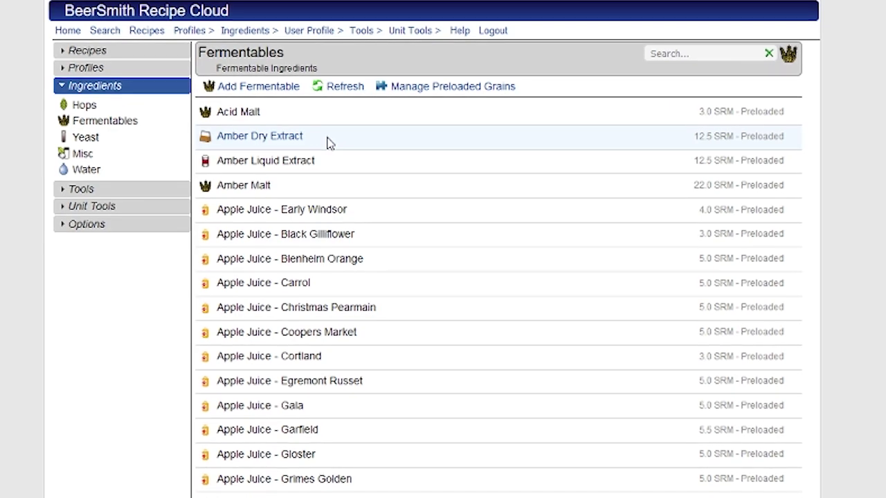
scroll(328, 142, down, 10)
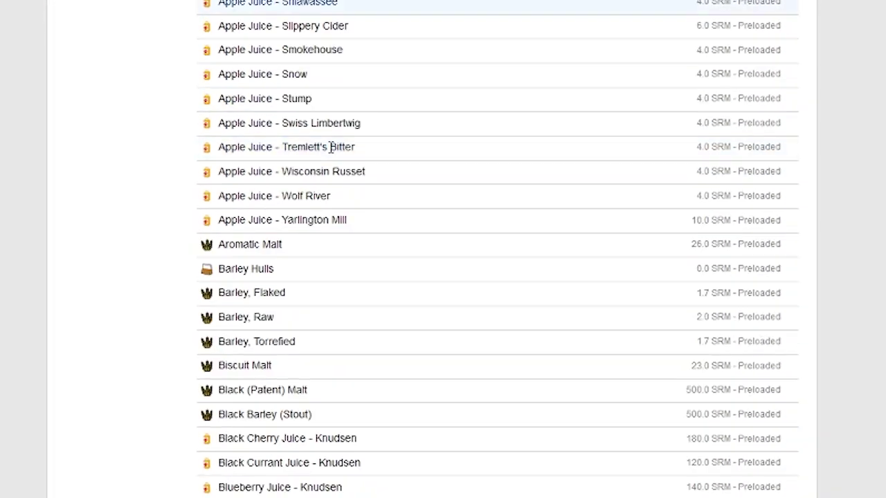
scroll(330, 147, down, 20)
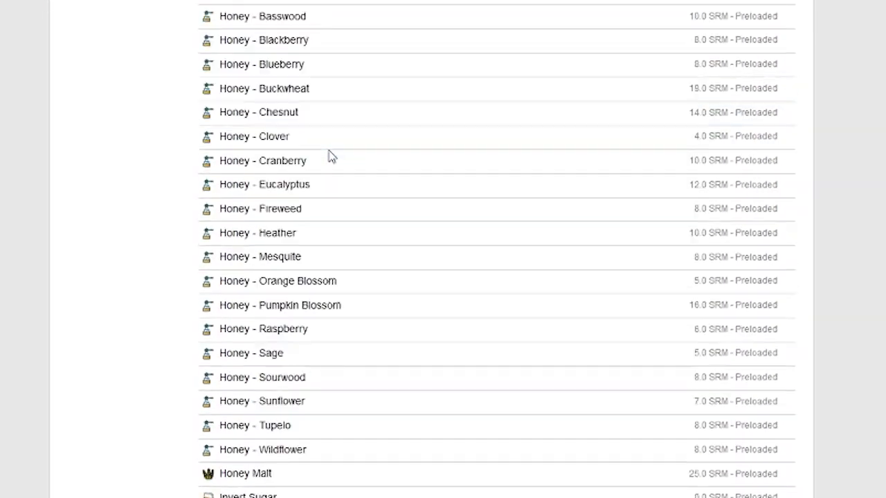
scroll(331, 156, down, 5)
scroll(330, 155, up, 20)
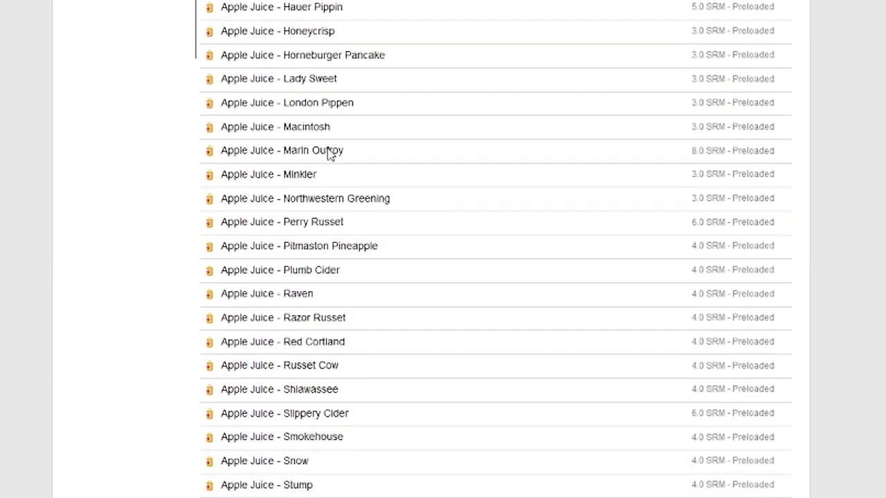
scroll(329, 153, up, 10)
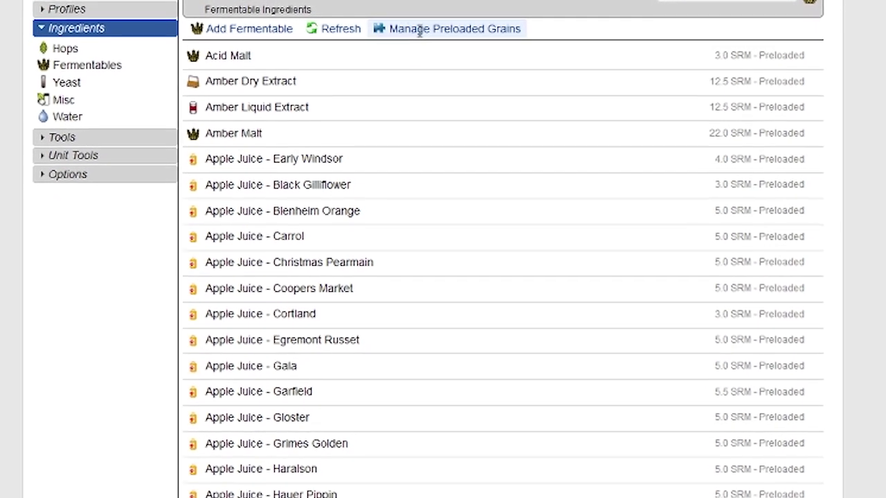
Step: Include the Briess Malts and Castle Malts - English collections in the preloaded fermentables
click(420, 30)
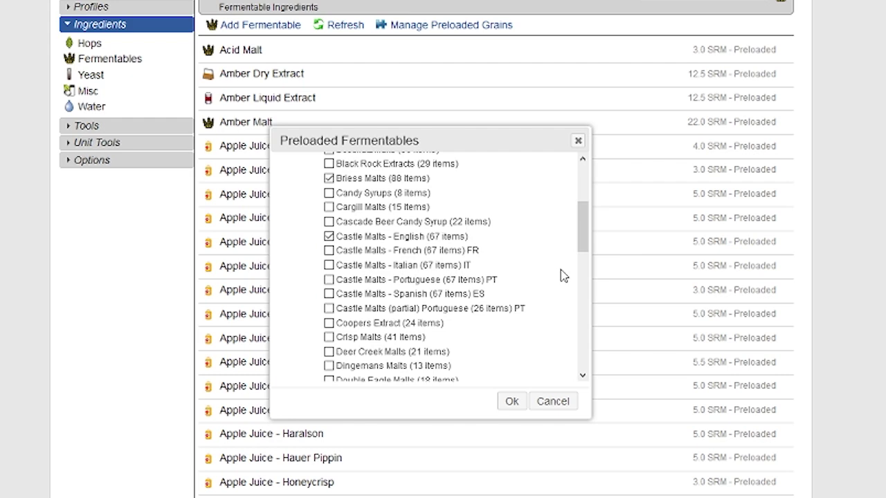
click(510, 402)
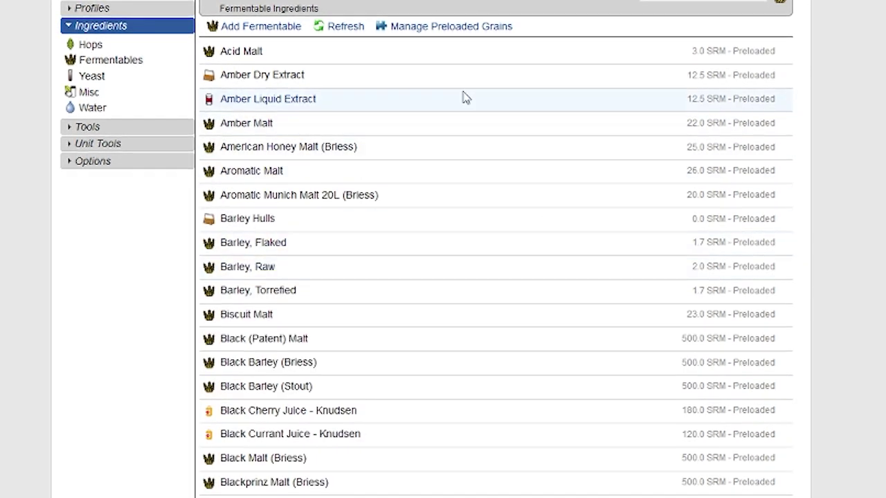
scroll(419, 389, down, 5)
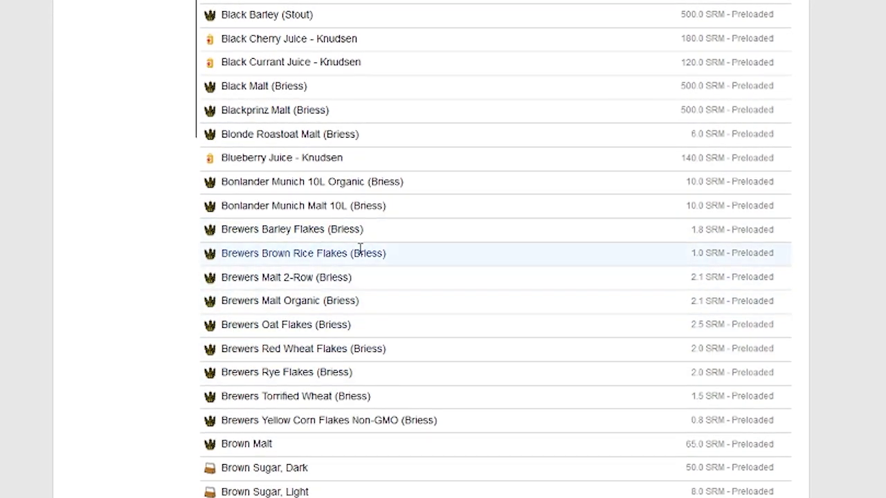
scroll(542, 308, up, 5)
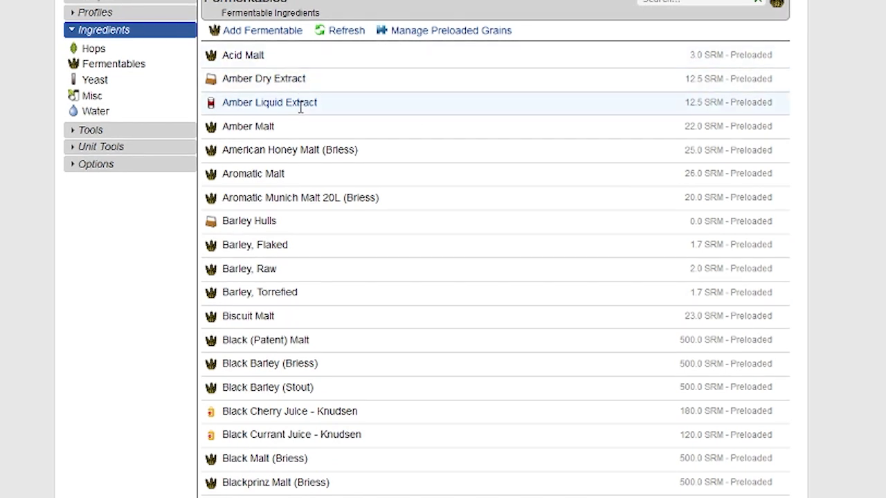
Step: Create a custom fermentable named New Malt at 3.0 SRM
click(263, 31)
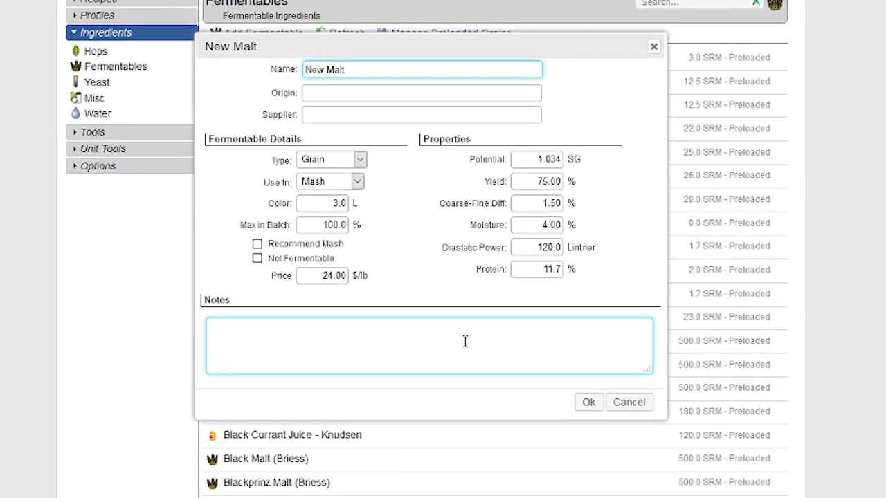
click(589, 406)
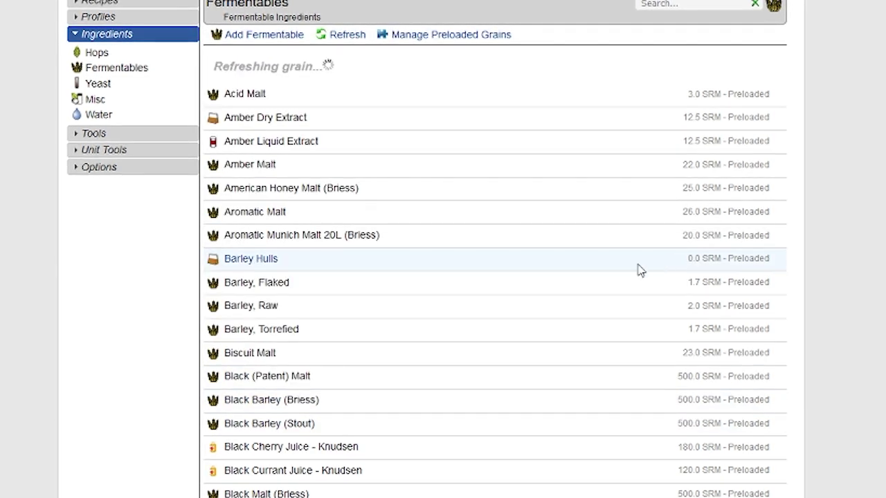
scroll(487, 263, down, 4)
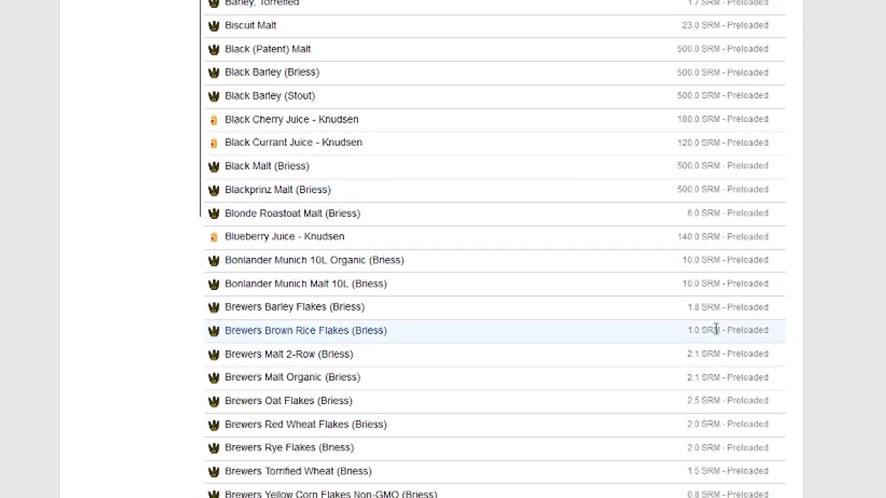
scroll(697, 332, down, 13)
scroll(694, 340, down, 20)
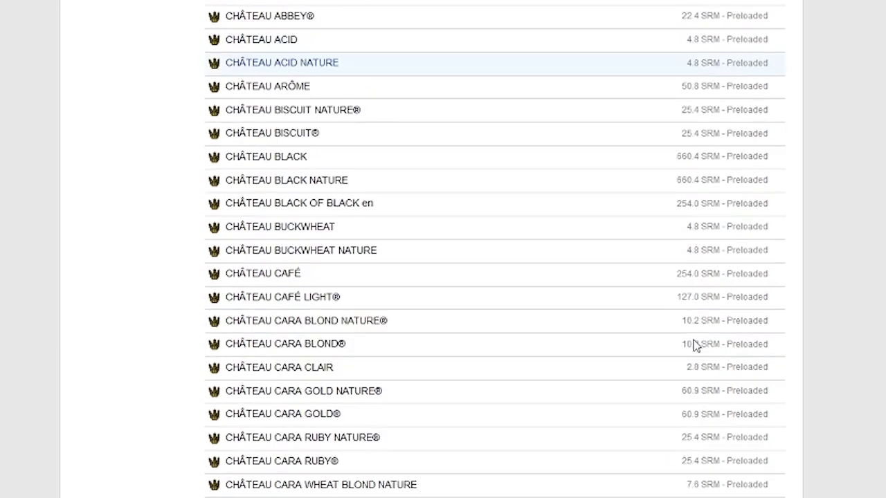
scroll(685, 308, up, 20)
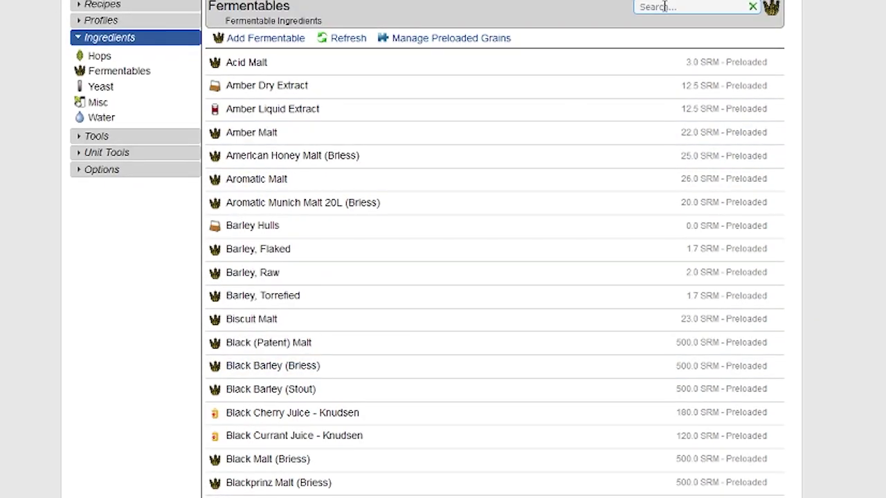
Step: Search for 'New' to check the New Malt entry, then clear the search
text(ew)
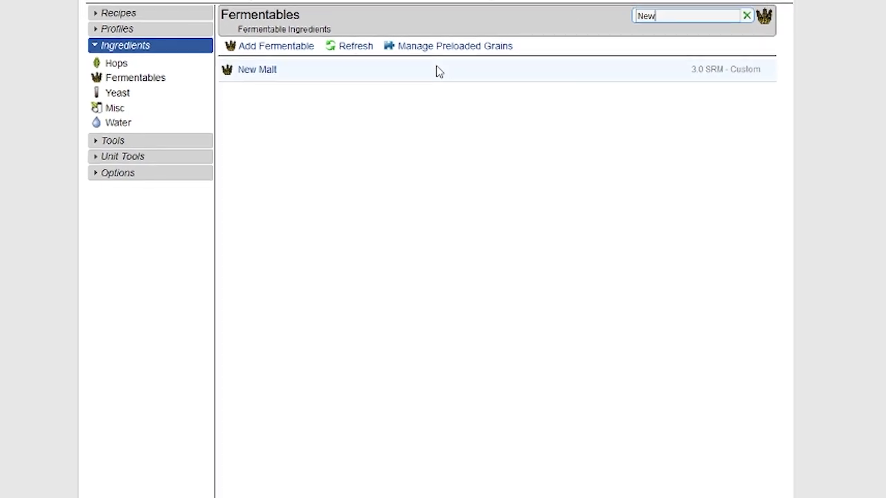
click(684, 81)
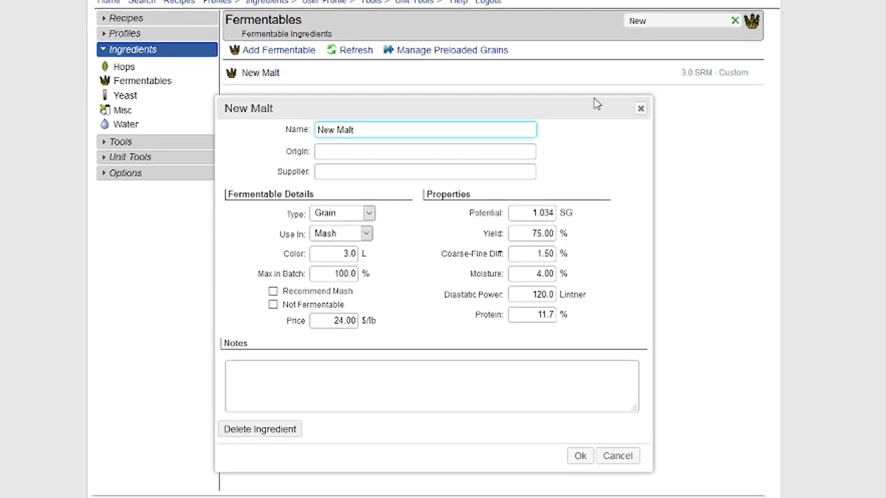
click(615, 454)
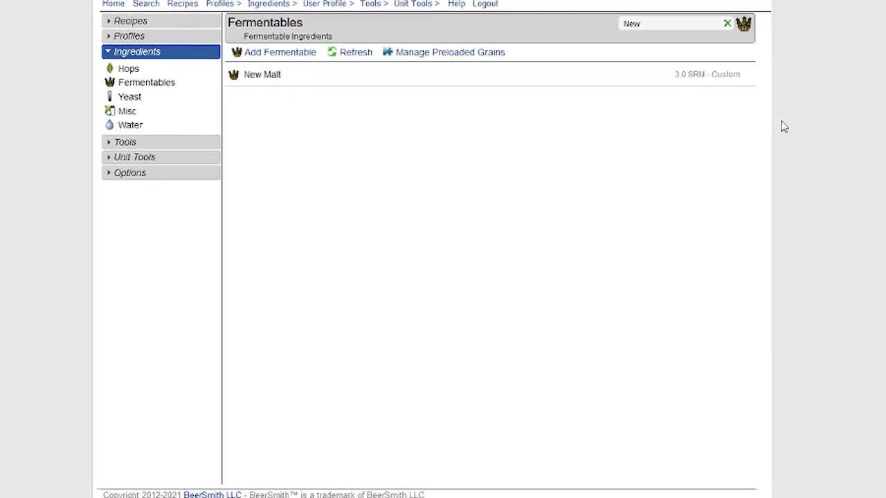
click(729, 22)
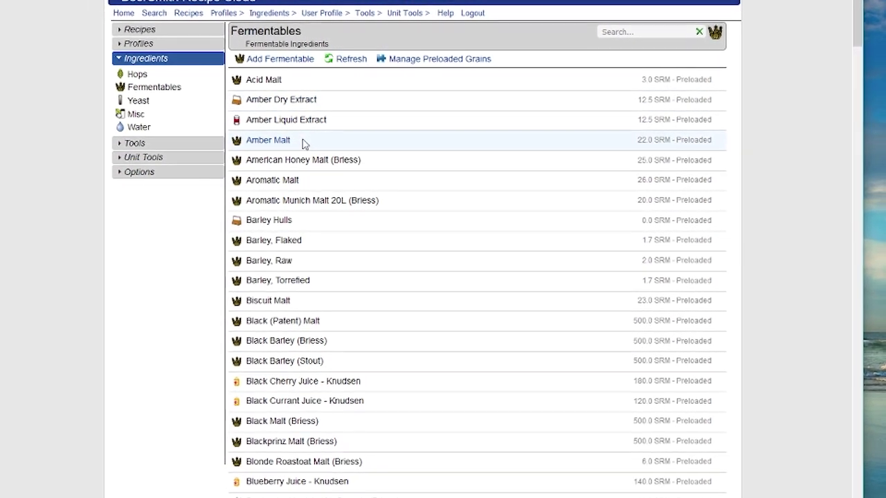
click(302, 144)
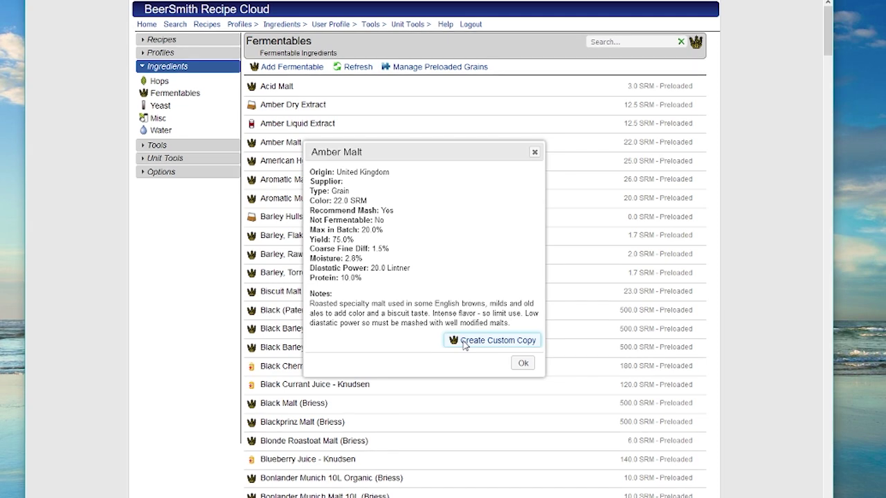
click(493, 340)
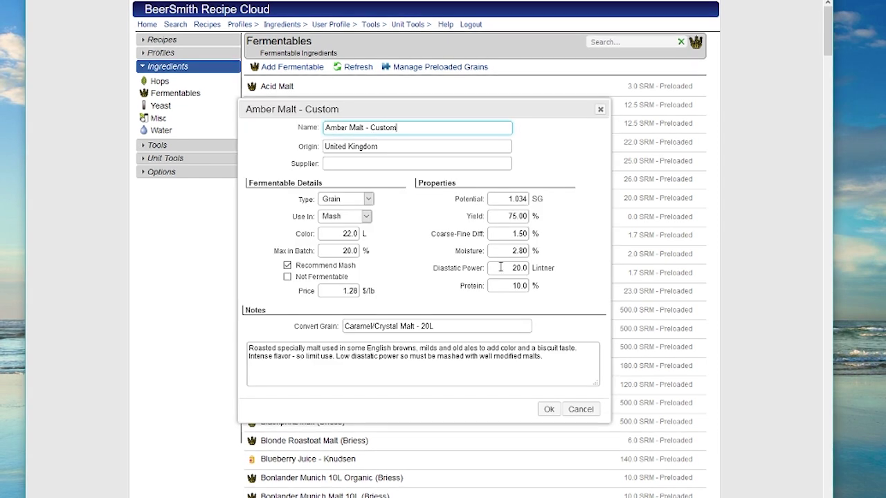
click(549, 409)
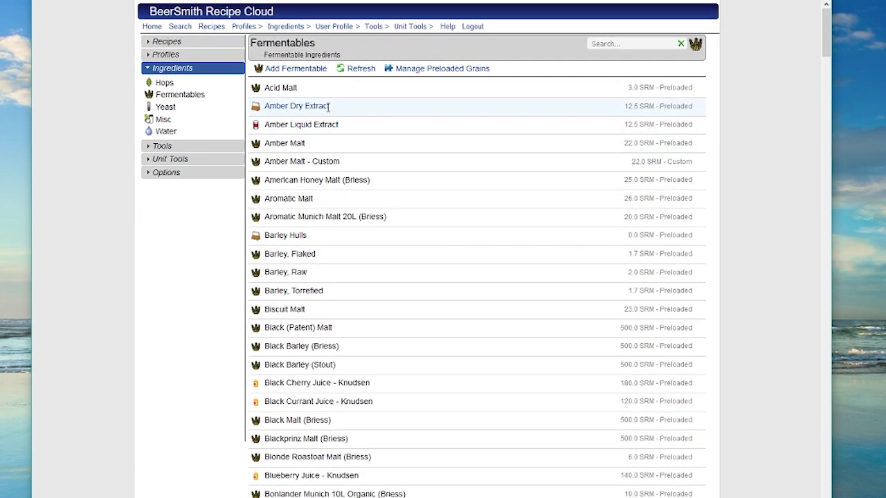
click(331, 163)
click(576, 421)
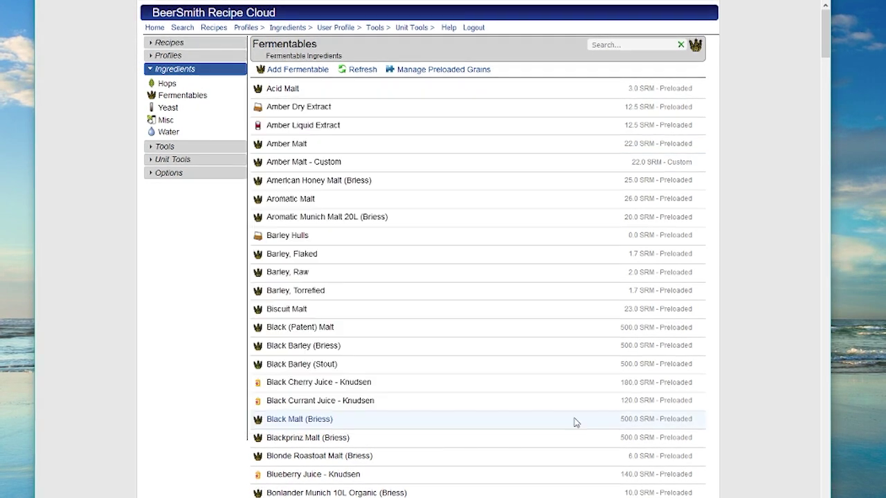
click(343, 148)
click(527, 362)
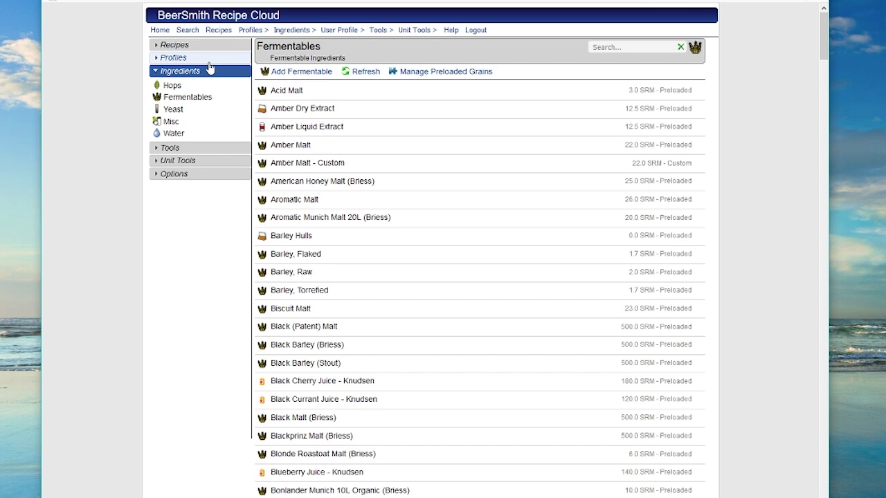
Step: Add the preloaded Grainfather and Blichmann sets to the equipment profiles list
click(195, 86)
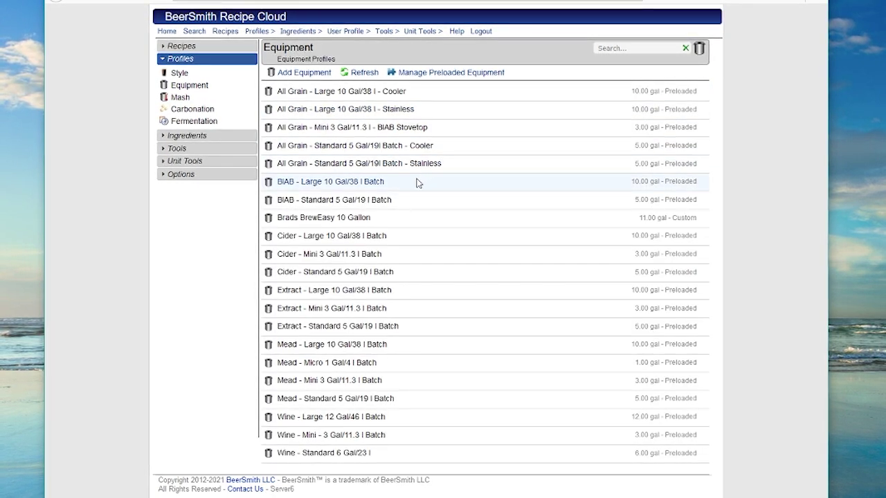
click(450, 74)
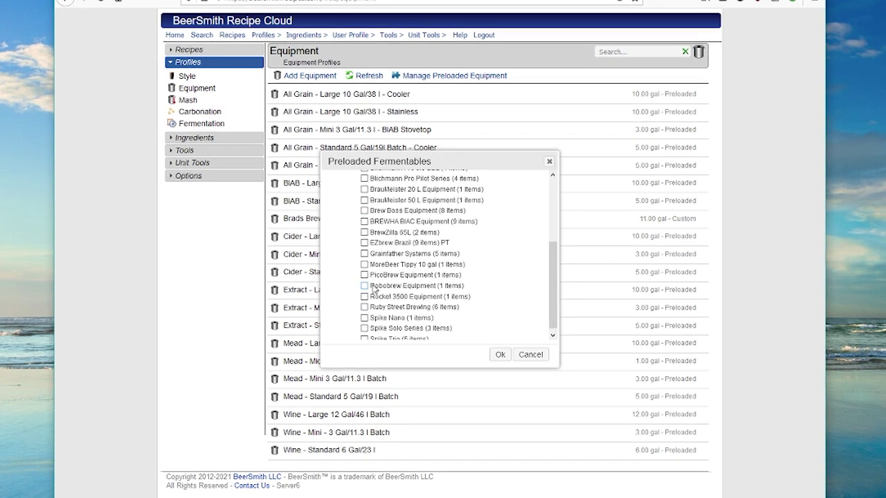
click(500, 354)
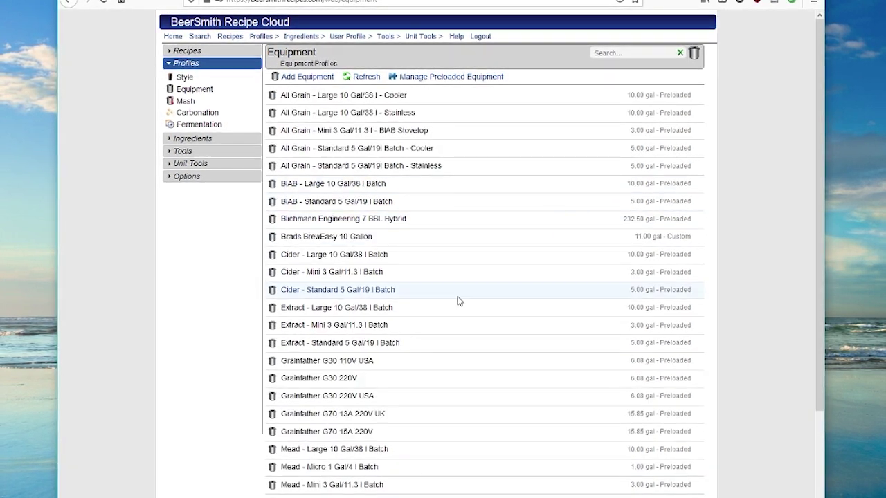
scroll(457, 300, down, 1)
scroll(461, 305, down, 1)
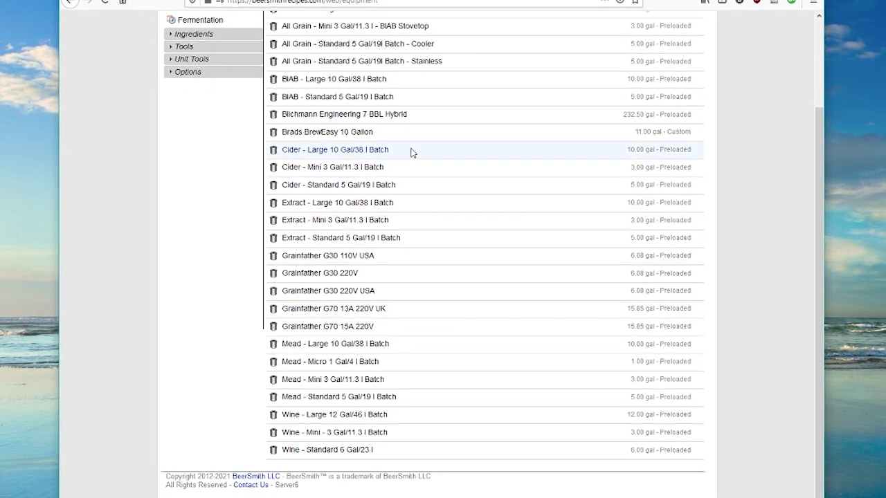
Step: Inspect the Grainfather G30 110V USA profile and close it unchanged
click(379, 259)
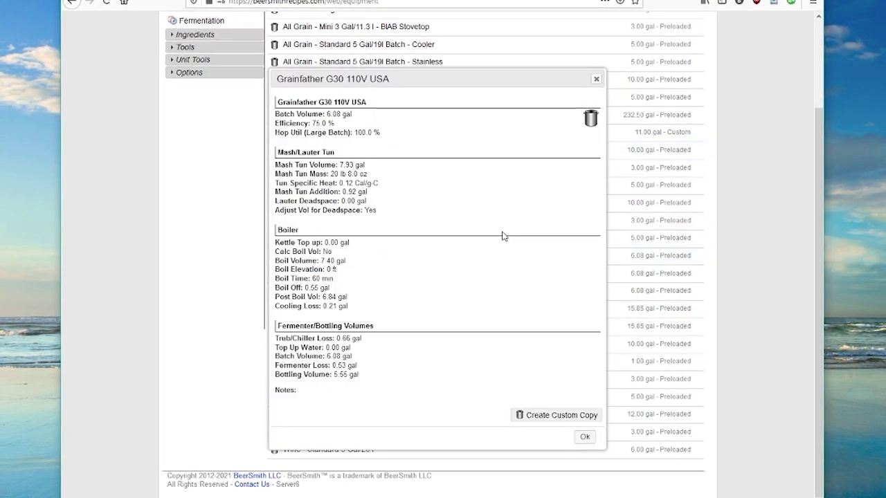
click(584, 436)
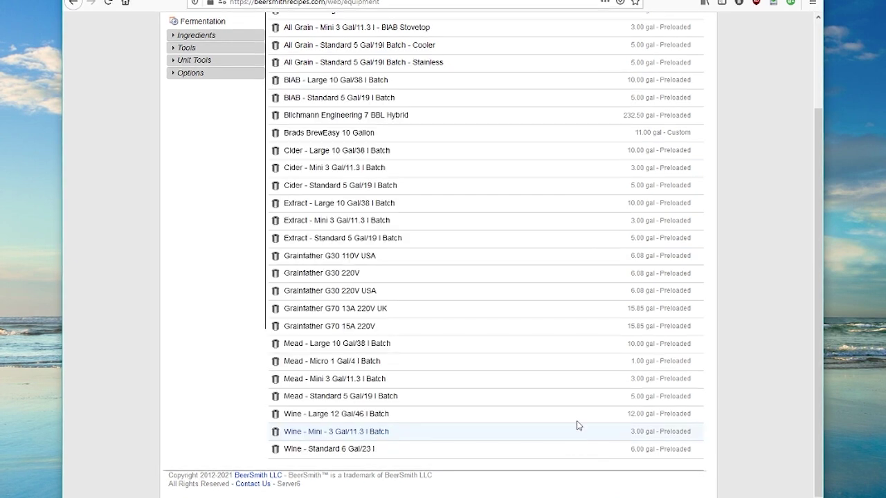
scroll(449, 190, up, 2)
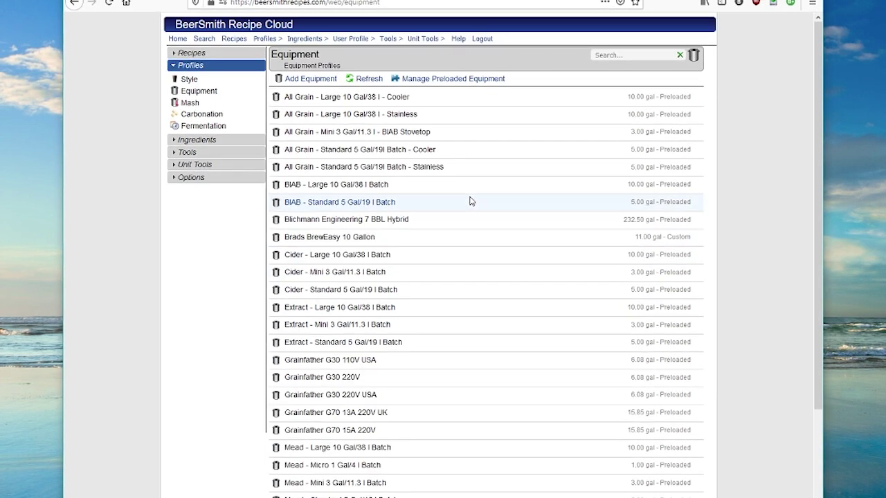
Step: Cancel a new equipment profile, then review Brads BrewEasy 10 Gallon without saving
click(318, 80)
click(585, 465)
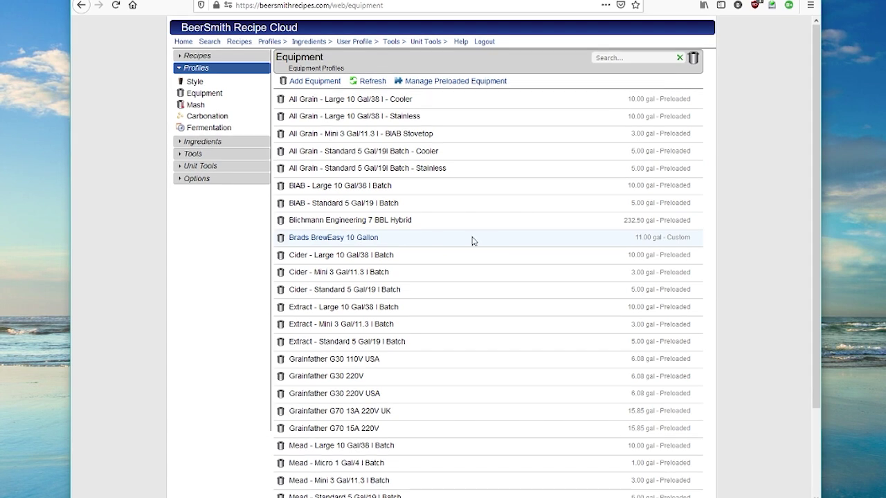
click(653, 238)
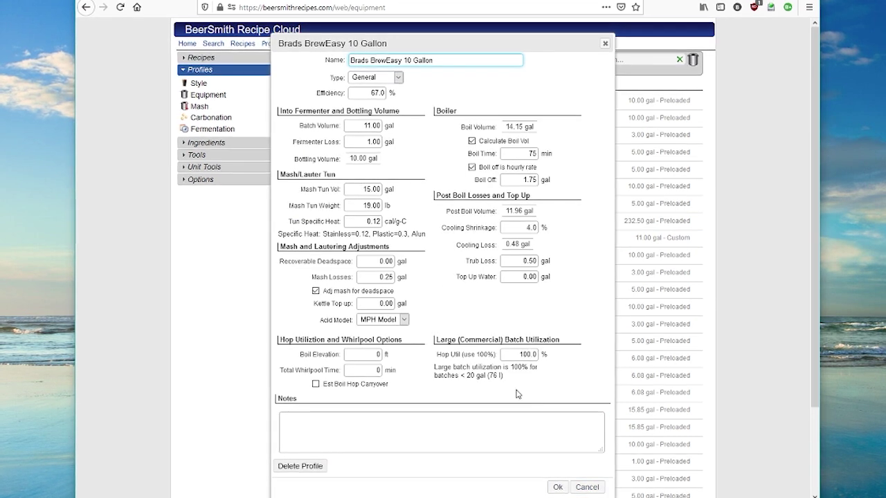
click(588, 487)
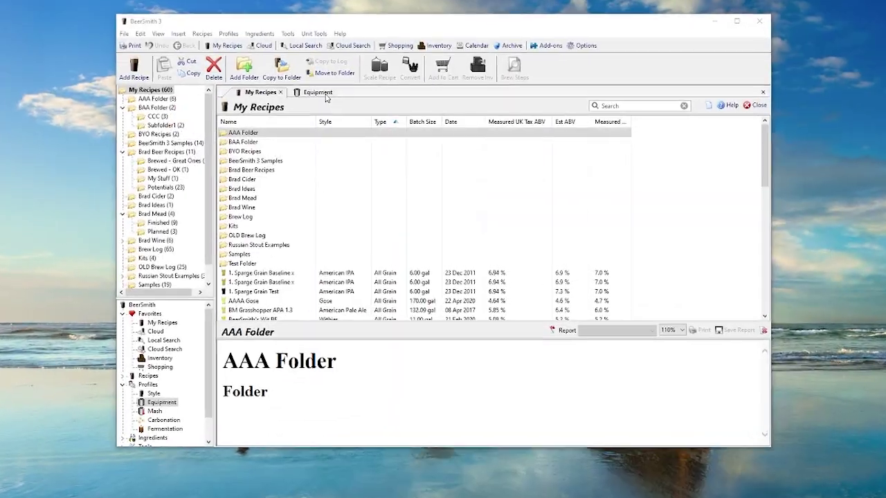
Step: Open Exchange Items for the Equipment profiles in BeerSmith 3
click(322, 94)
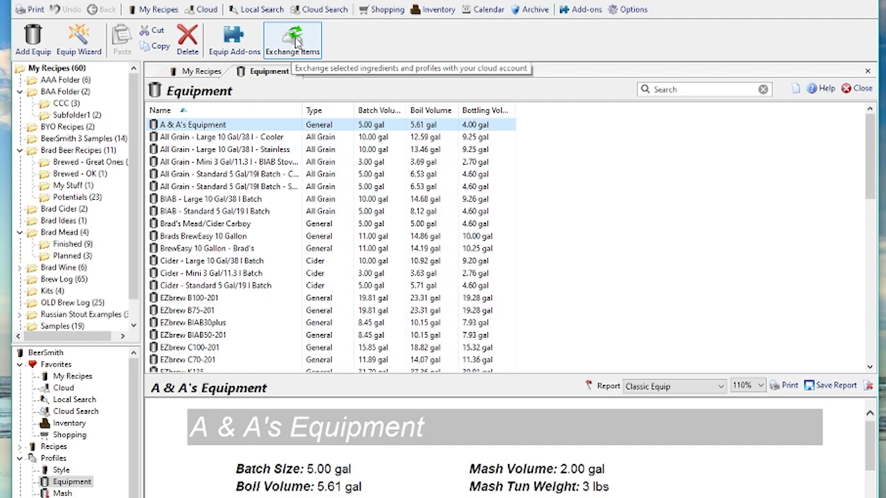
click(293, 43)
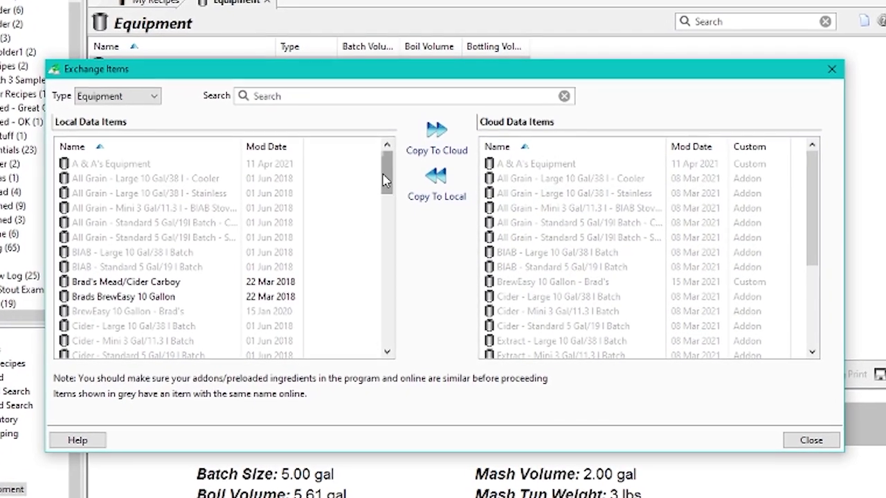
Step: Copy the local Brad's Mead/Cider Carboy profile to the cloud and confirm the upload
drag(385, 173, 341, 189)
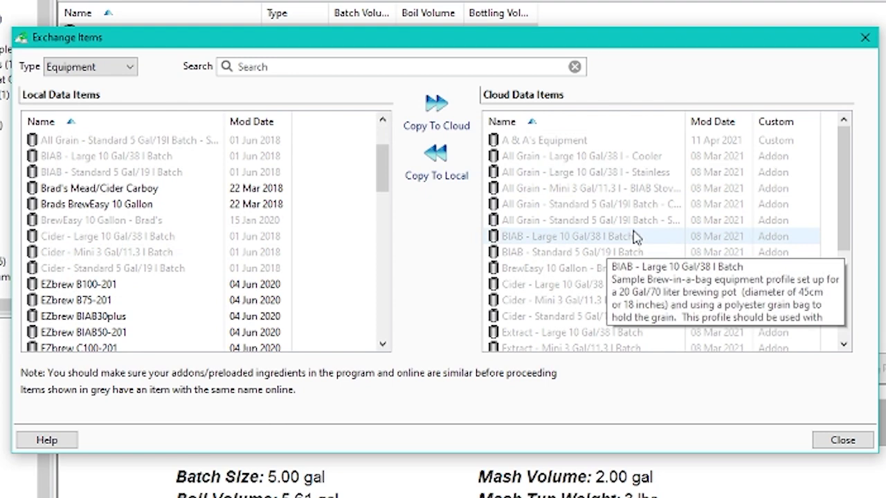
mouse_move(845, 178)
mouse_down()
mouse_move(845, 276)
mouse_move(843, 187)
mouse_up()
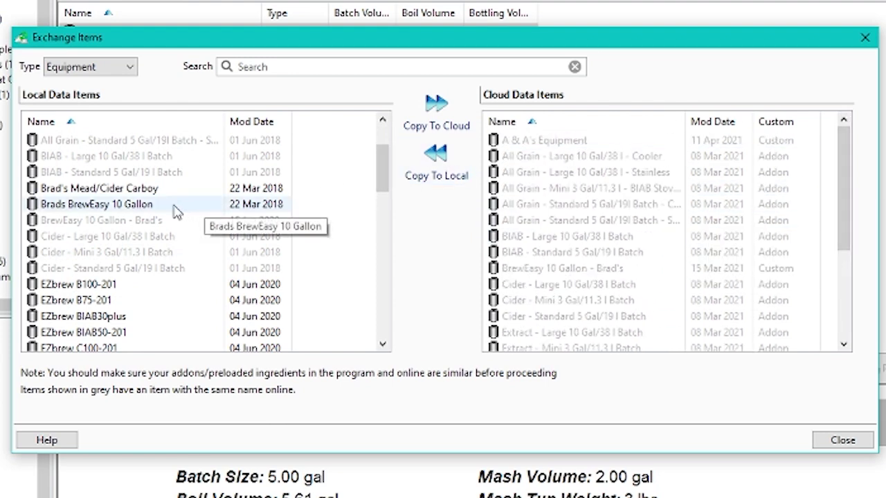
click(148, 209)
click(147, 194)
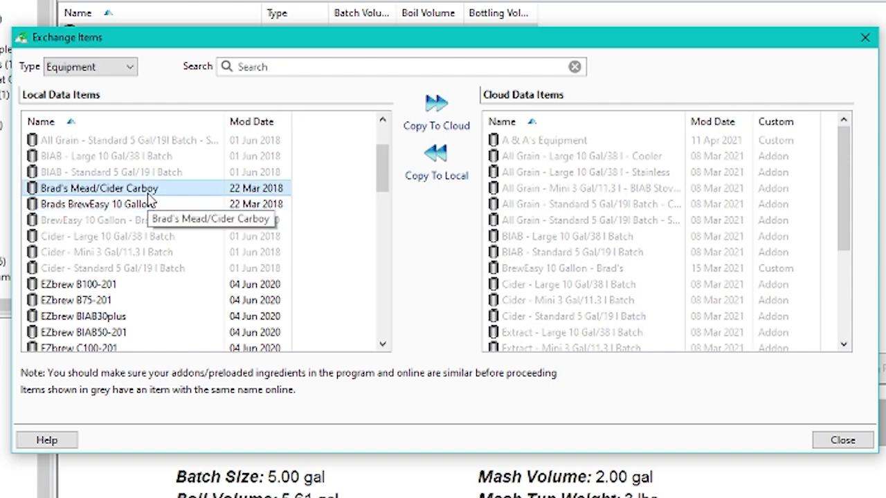
click(430, 123)
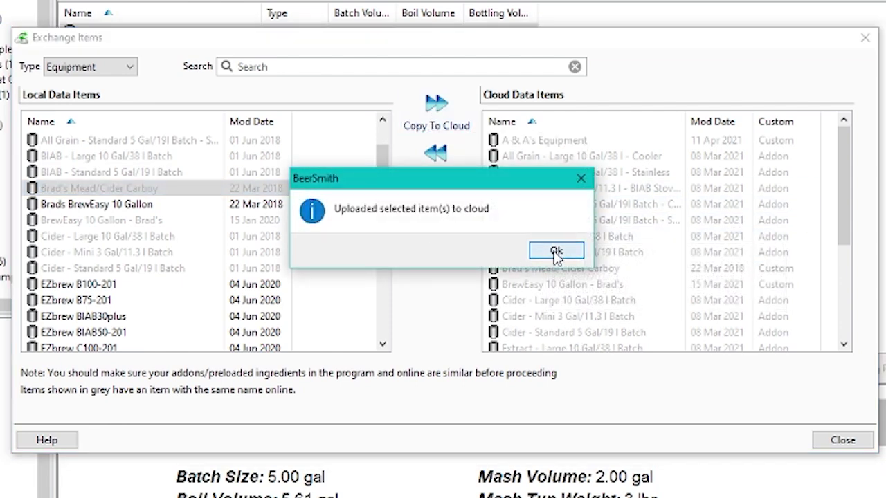
click(556, 253)
scroll(643, 294, down, 1)
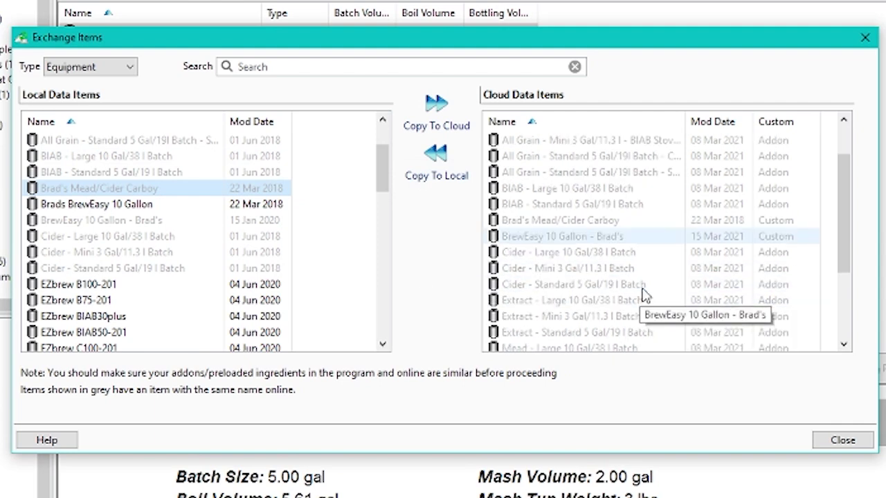
scroll(643, 296, down, 3)
scroll(643, 296, up, 4)
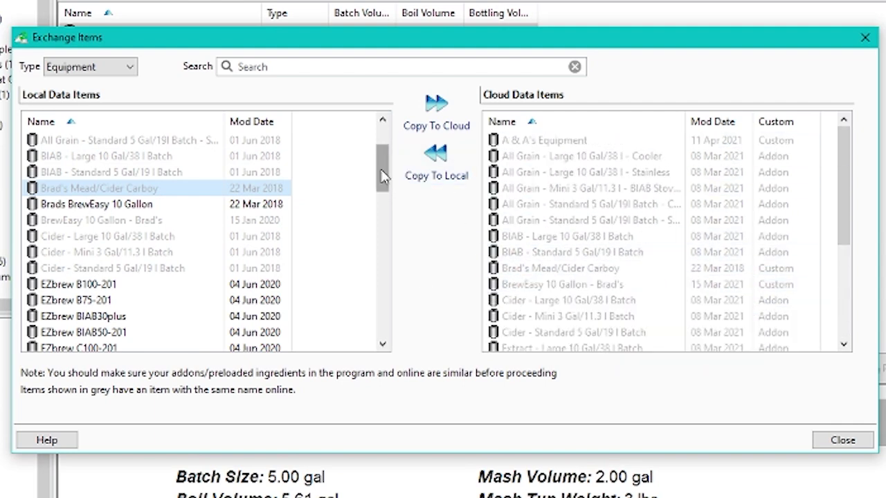
drag(382, 177, 373, 145)
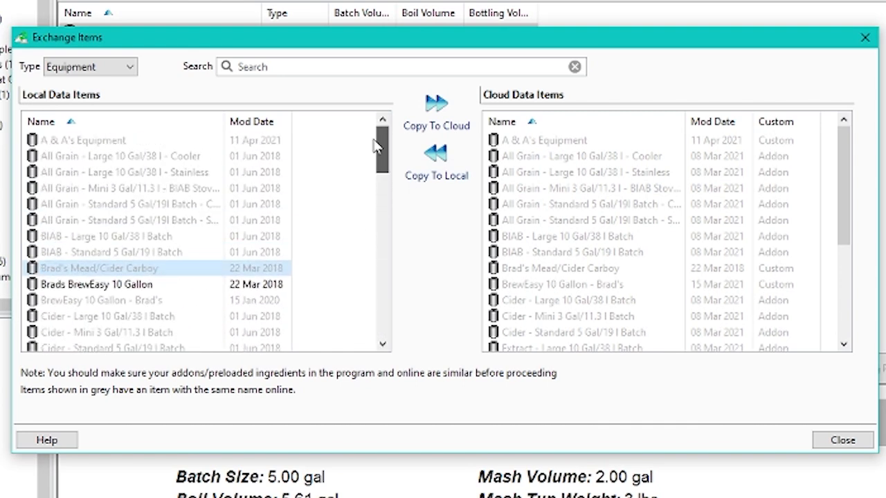
Step: Close Exchange Items to return to the equipment list headed by A & A's Equipment
click(842, 440)
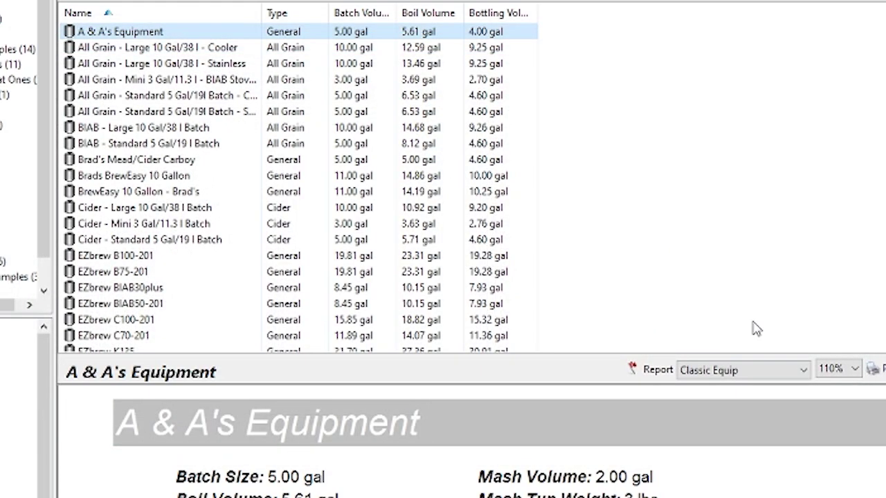